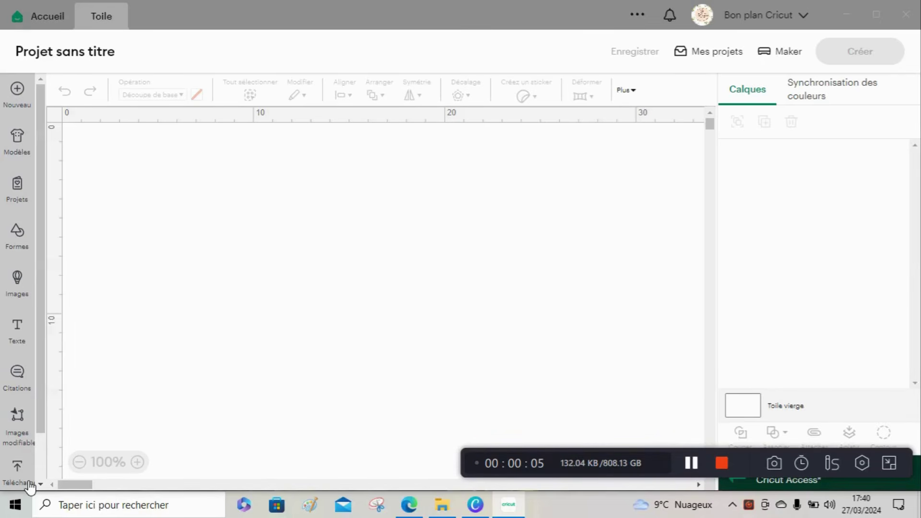
# - Add the previously uploaded line drawing of the long-haired woman's profile to the canvas
pyautogui.click(258, 373)
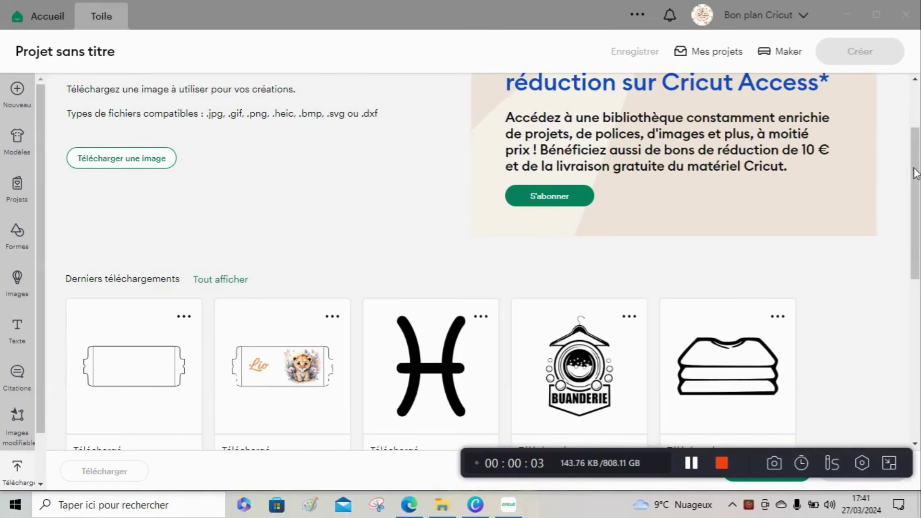
pyautogui.moveTo(915, 177); pyautogui.dragTo(920, 229)
pyautogui.scroll(-3, 866, 267)
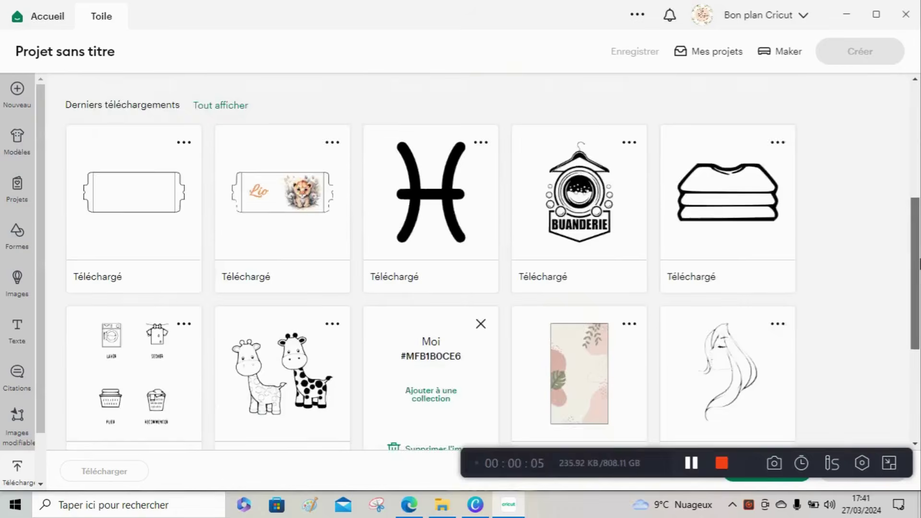
pyautogui.click(734, 238)
pyautogui.click(839, 474)
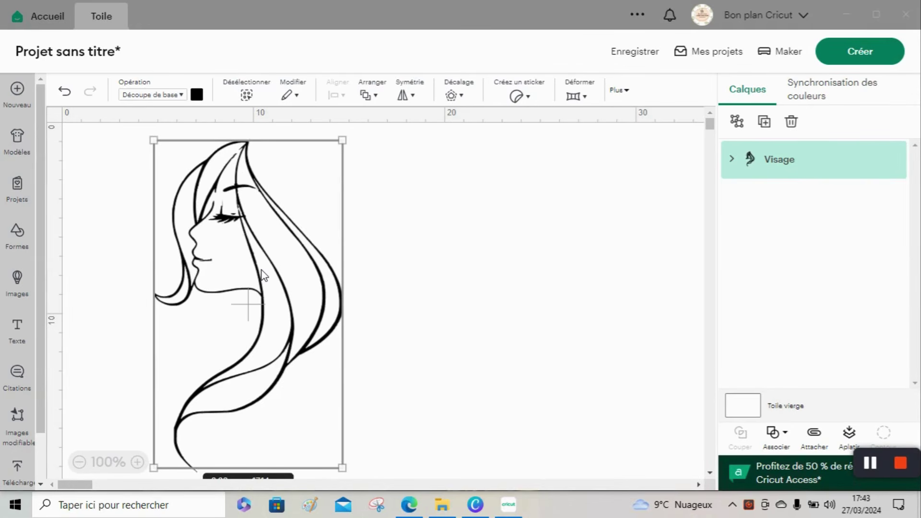
# - Change the Visage drawing's operation from basic cut to Stylo (pen drawing)
pyautogui.click(181, 102)
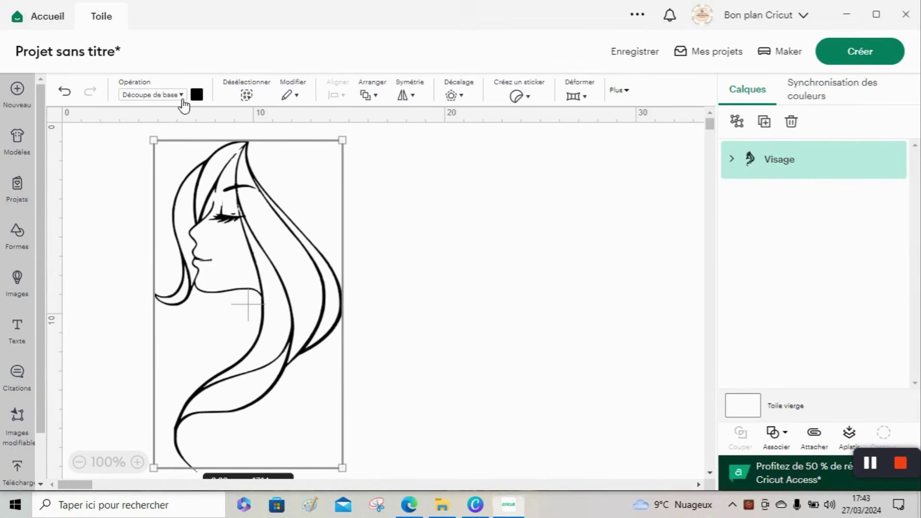
pyautogui.click(180, 102)
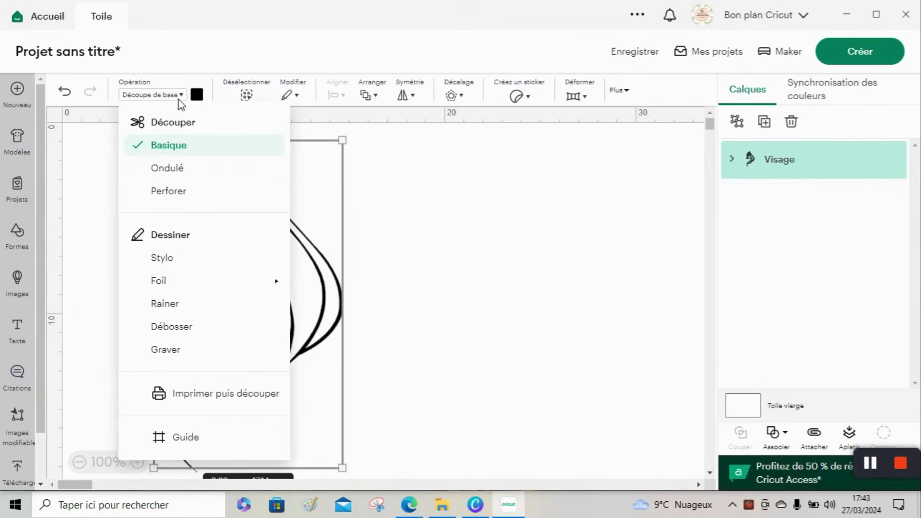
pyautogui.click(163, 259)
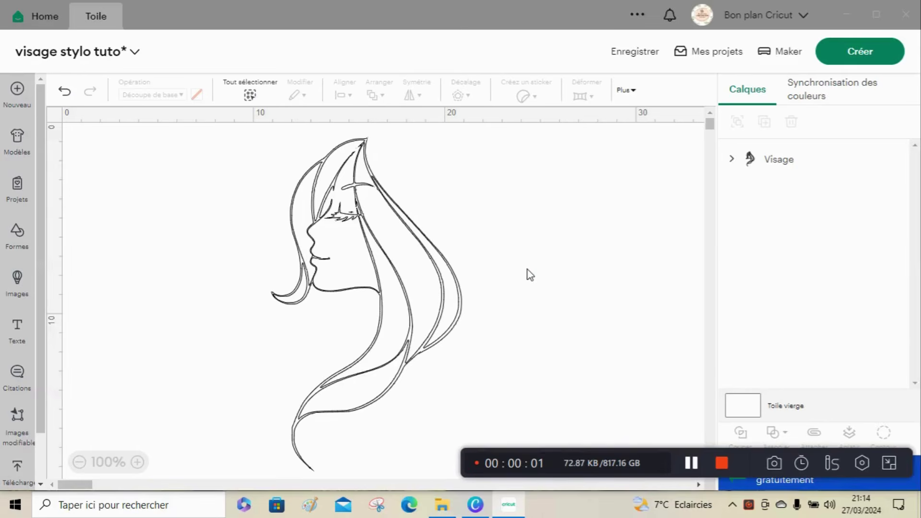
# - Create an inward offset of -0.01 cm from the Visage drawing, with rounded corners and welded offsets
pyautogui.click(404, 262)
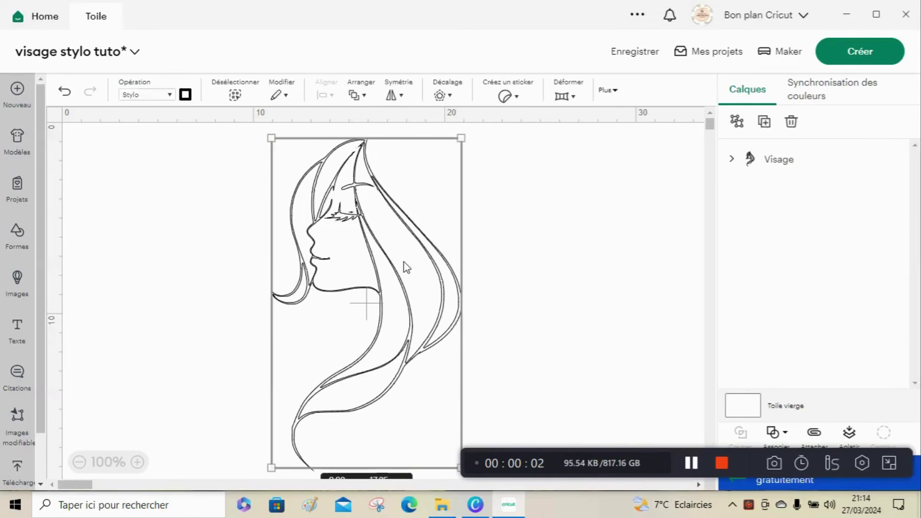
pyautogui.click(446, 96)
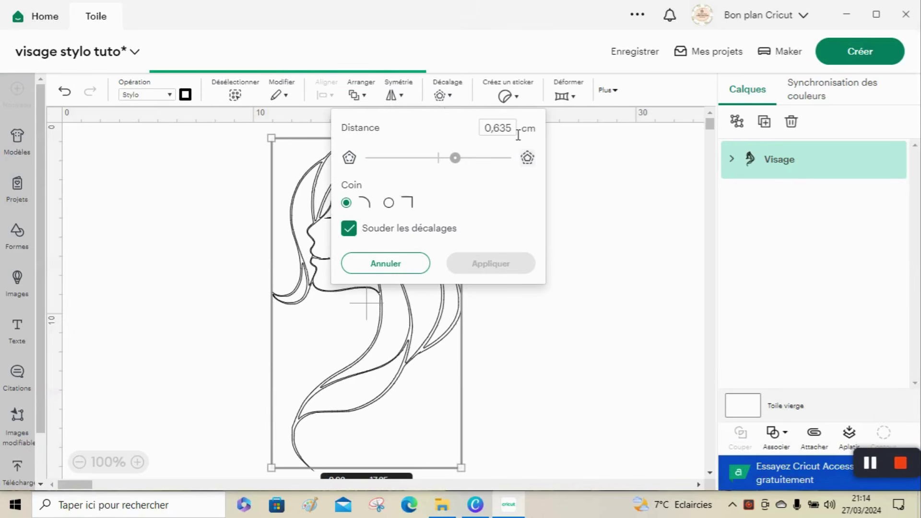
pyautogui.click(490, 135)
pyautogui.press('BackSpace')
pyautogui.write('-0.01')
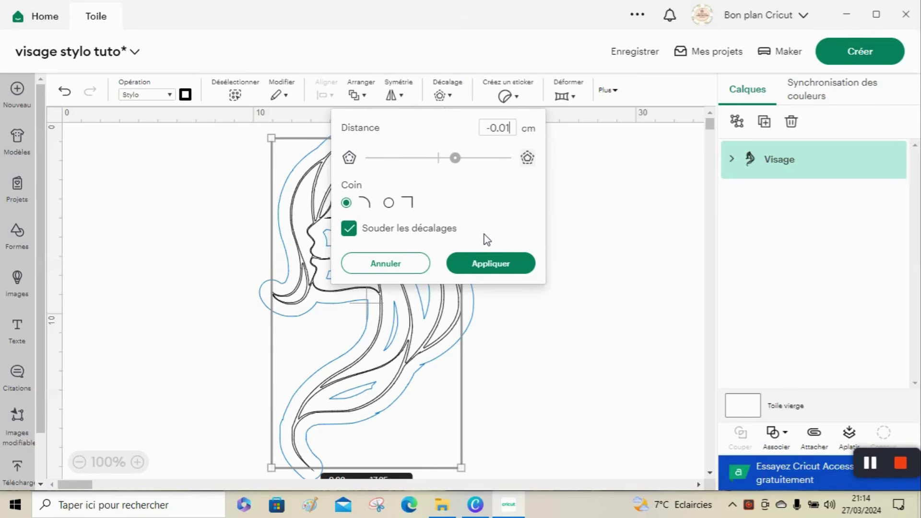
pyautogui.press('Return')
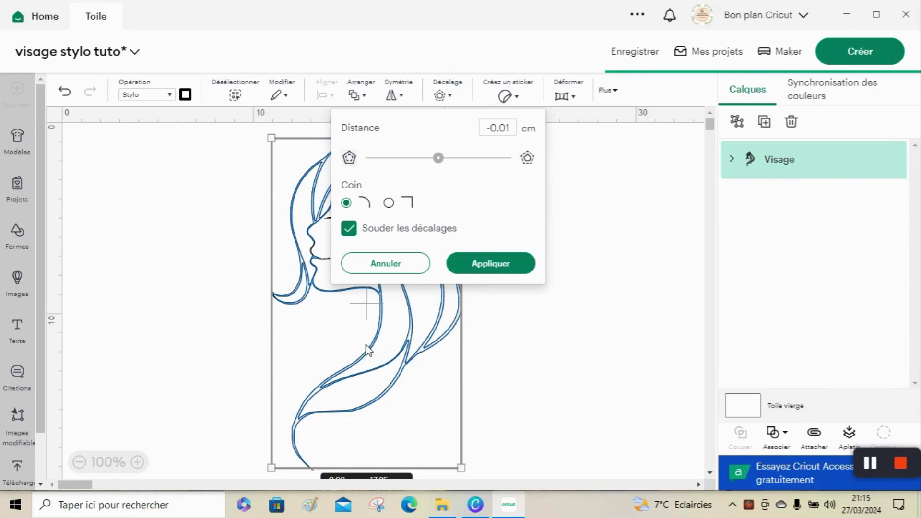
pyautogui.click(491, 269)
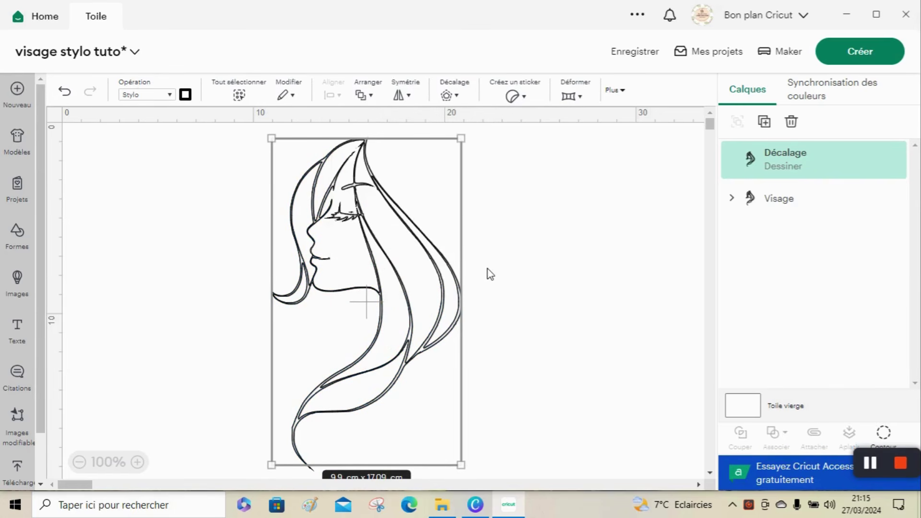
# - Repeat the -0.01 cm offset fourteen times, each time on the newest offset layer, until the drawing's thick strokes are filled in
pyautogui.click(459, 97)
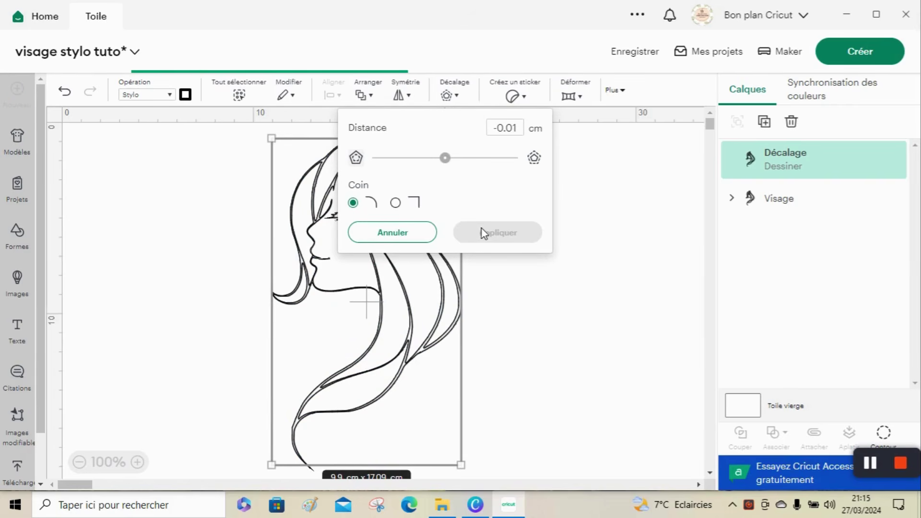
pyautogui.click(494, 235)
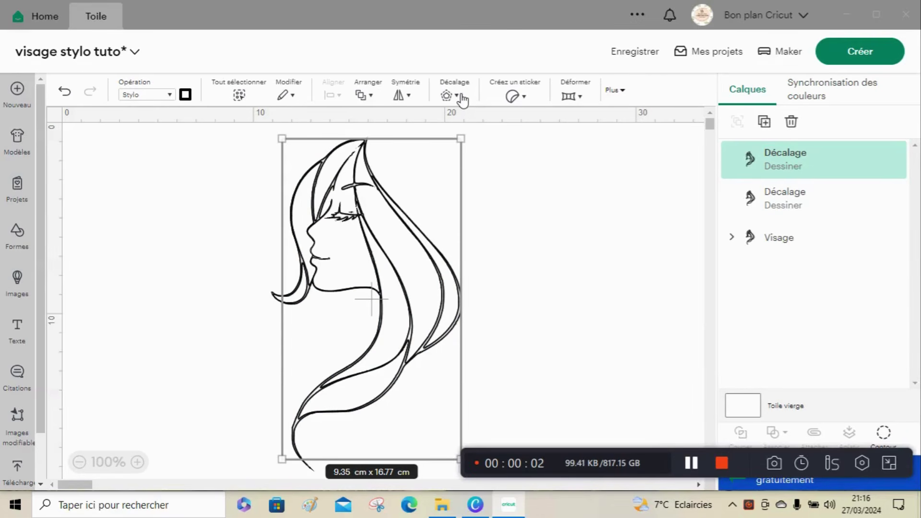
pyautogui.click(459, 98)
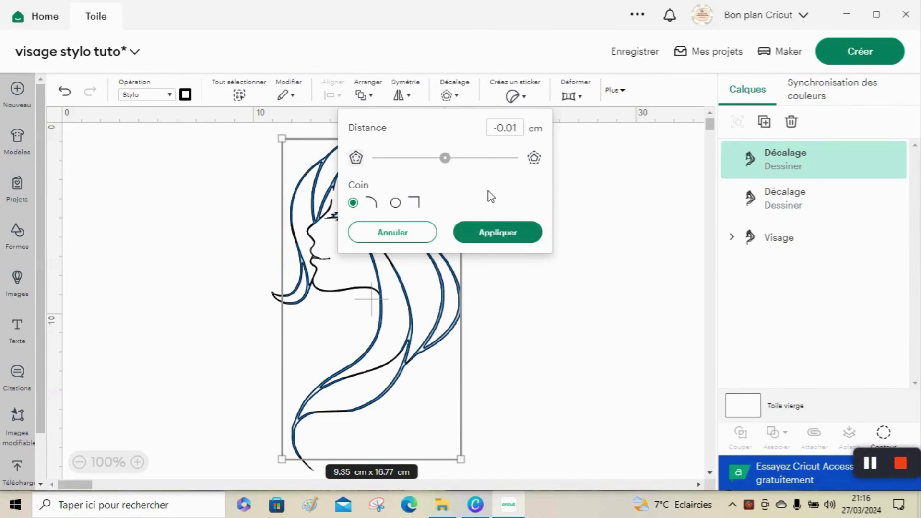
pyautogui.click(504, 236)
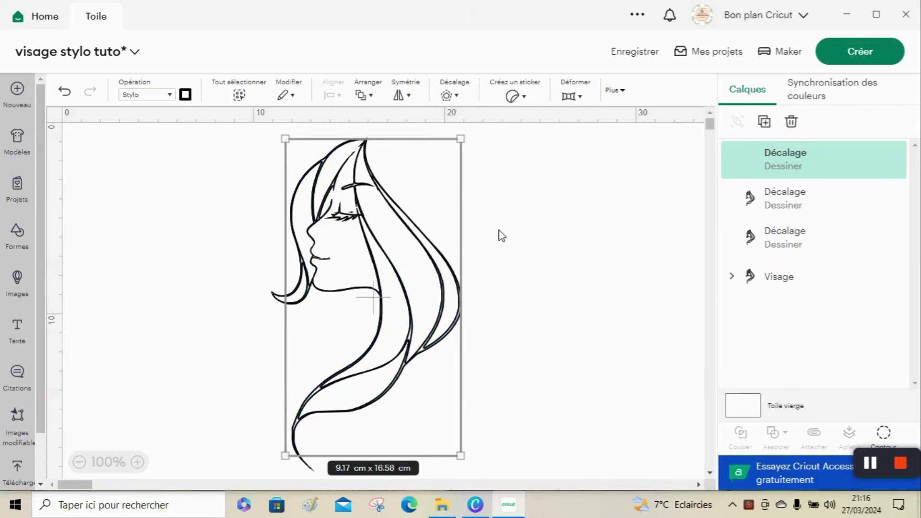
pyautogui.click(442, 96)
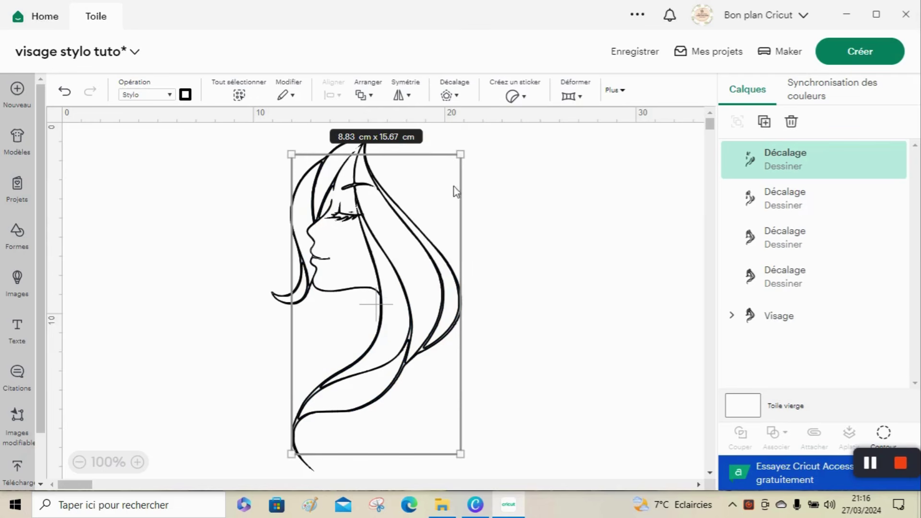
pyautogui.click(450, 96)
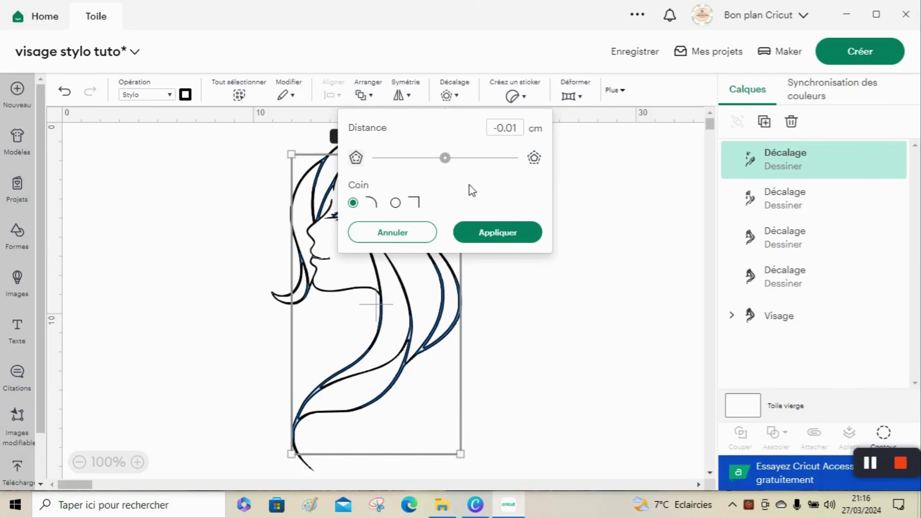
pyautogui.click(495, 234)
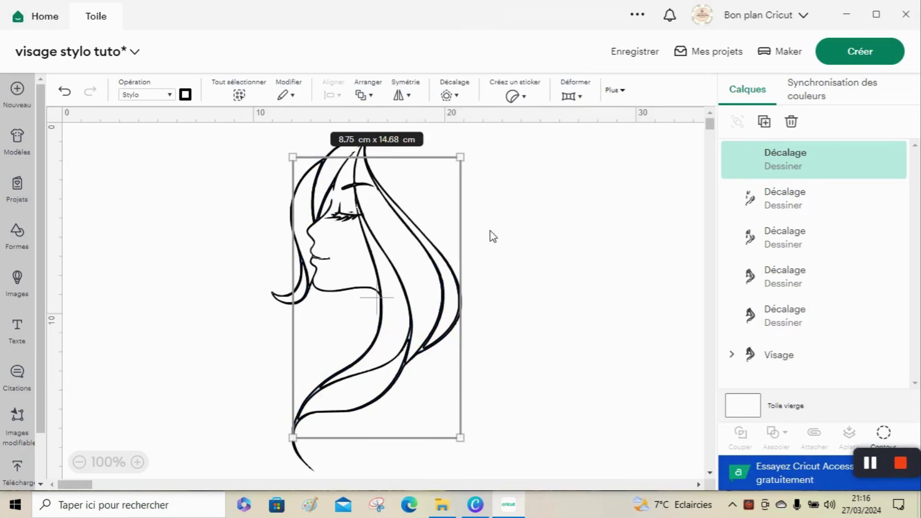
pyautogui.click(458, 98)
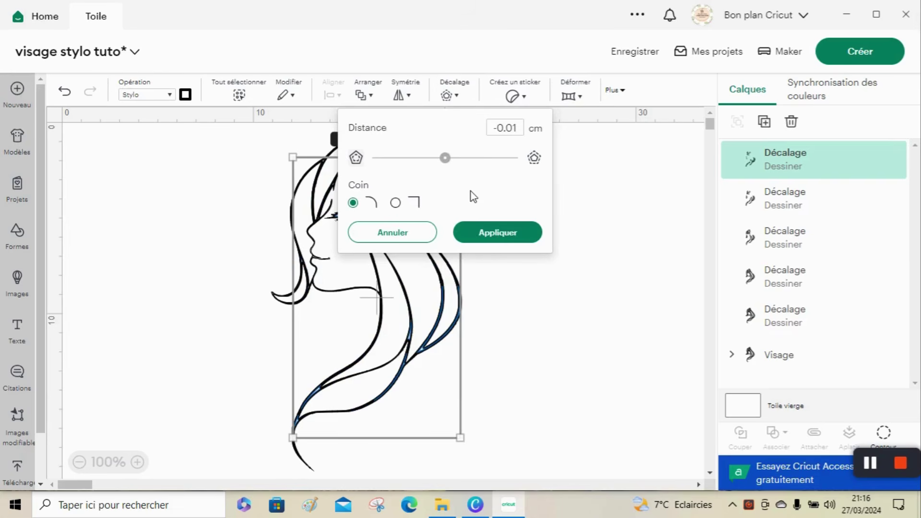
pyautogui.click(499, 233)
pyautogui.click(462, 97)
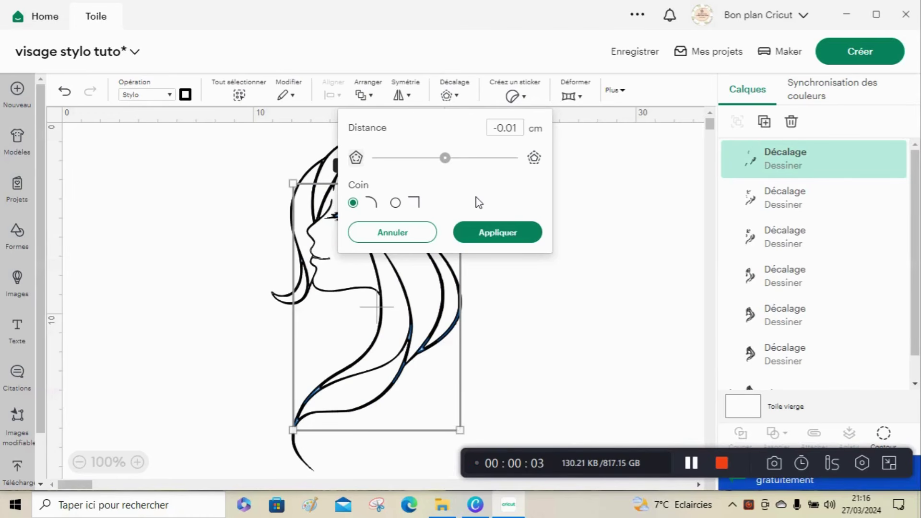
pyautogui.click(495, 238)
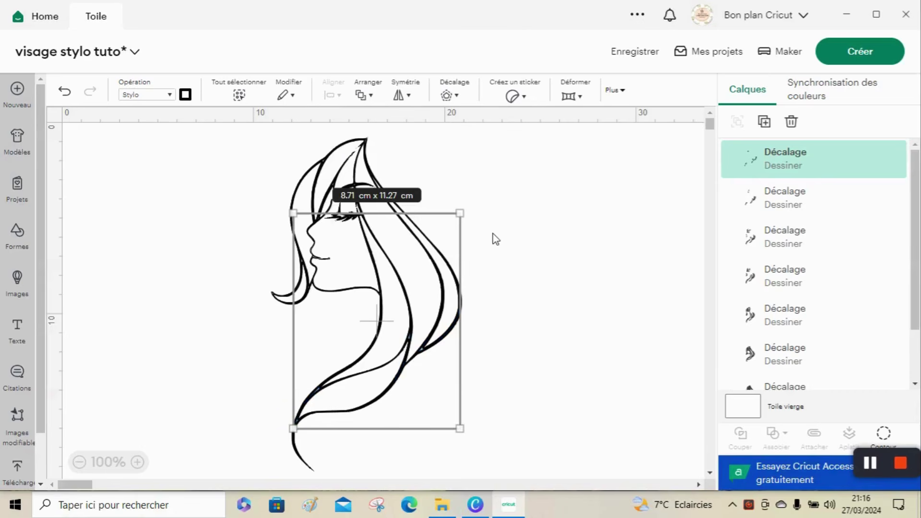
pyautogui.click(453, 96)
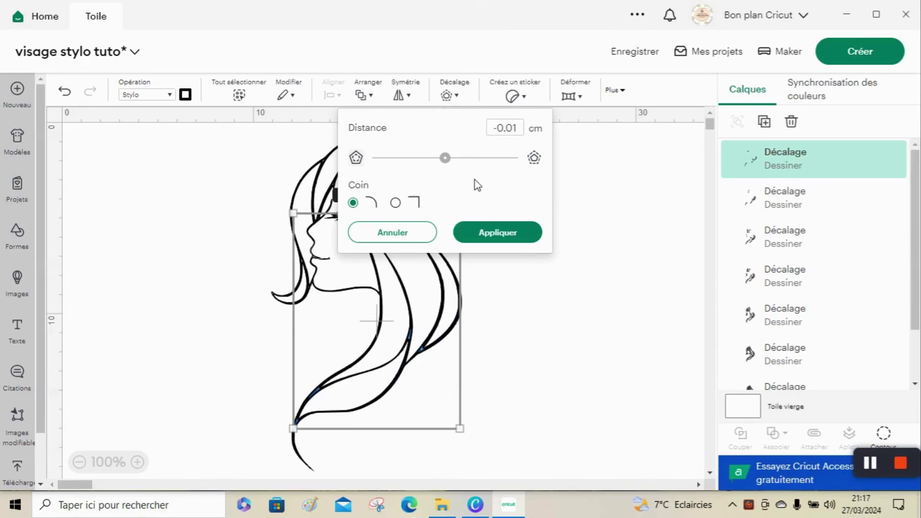
pyautogui.click(509, 238)
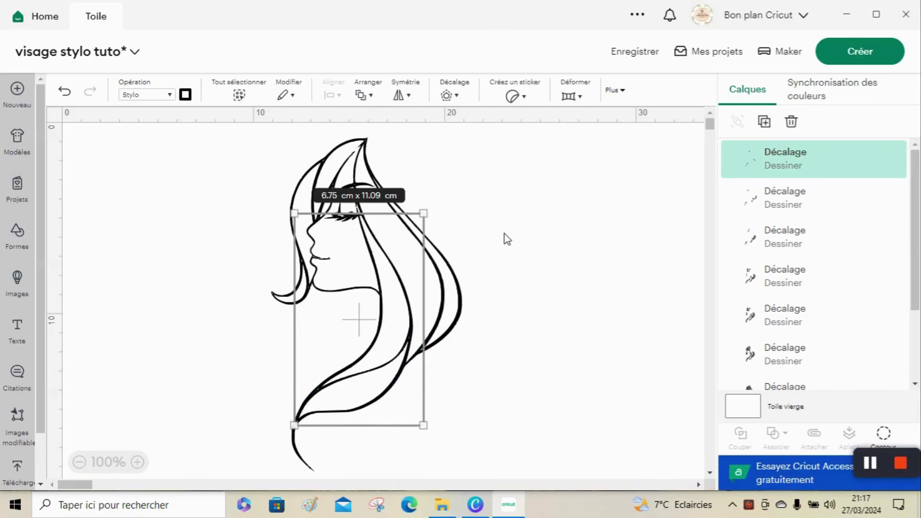
pyautogui.click(454, 96)
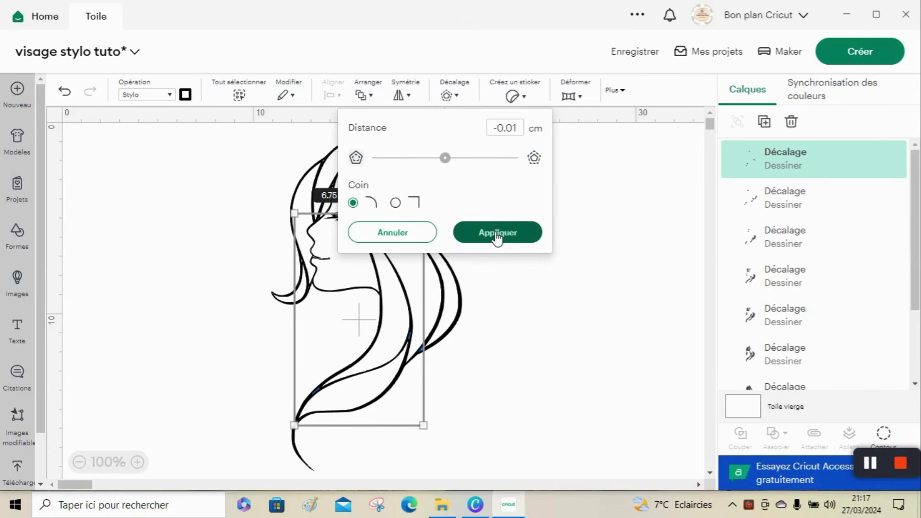
pyautogui.click(497, 239)
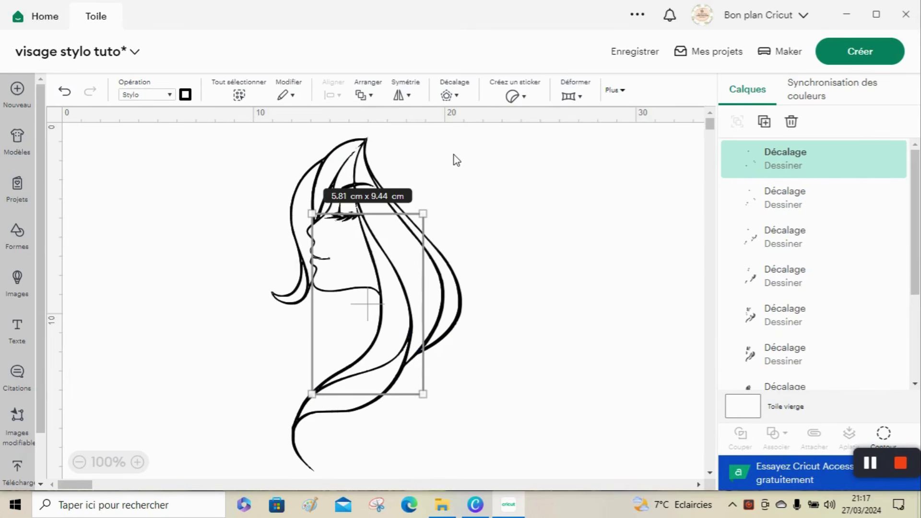
pyautogui.click(456, 97)
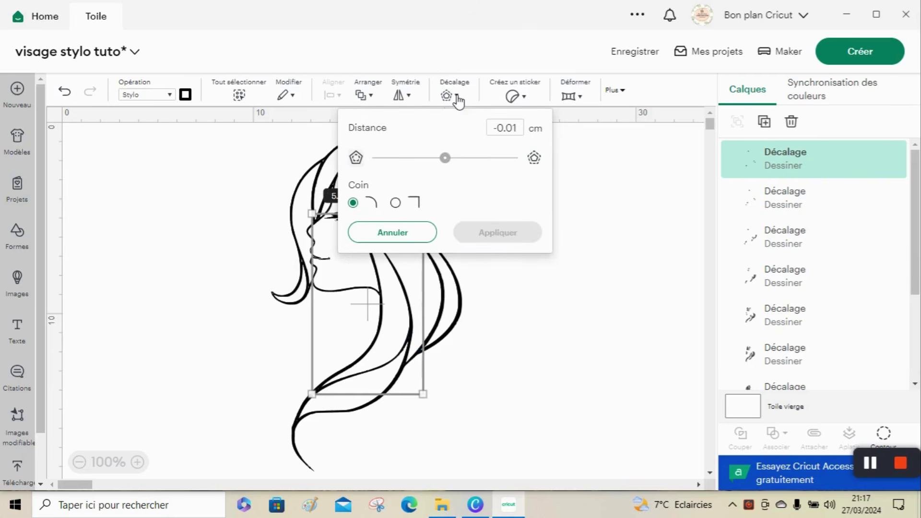
pyautogui.click(497, 231)
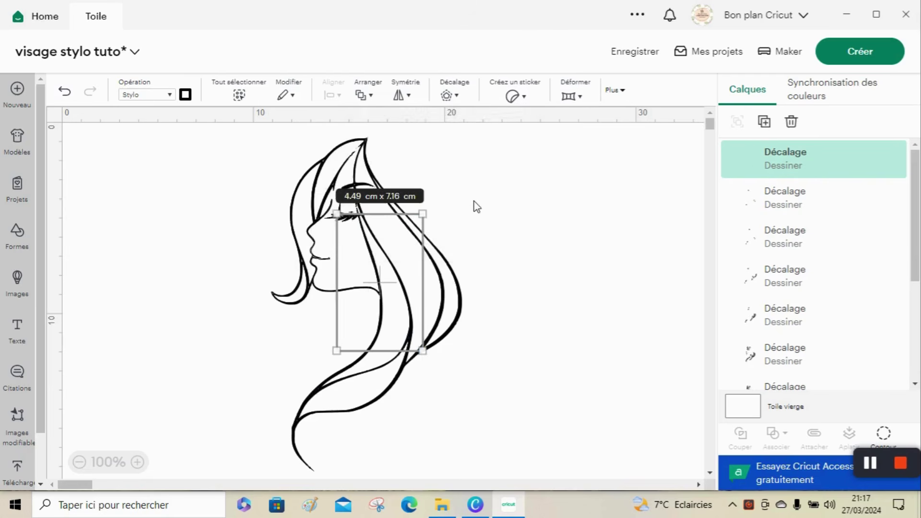
pyautogui.click(455, 97)
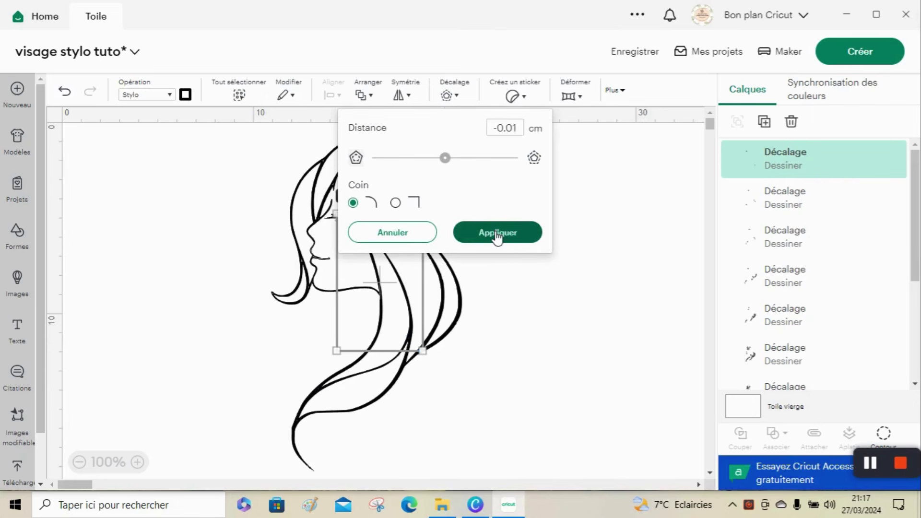
pyautogui.click(497, 234)
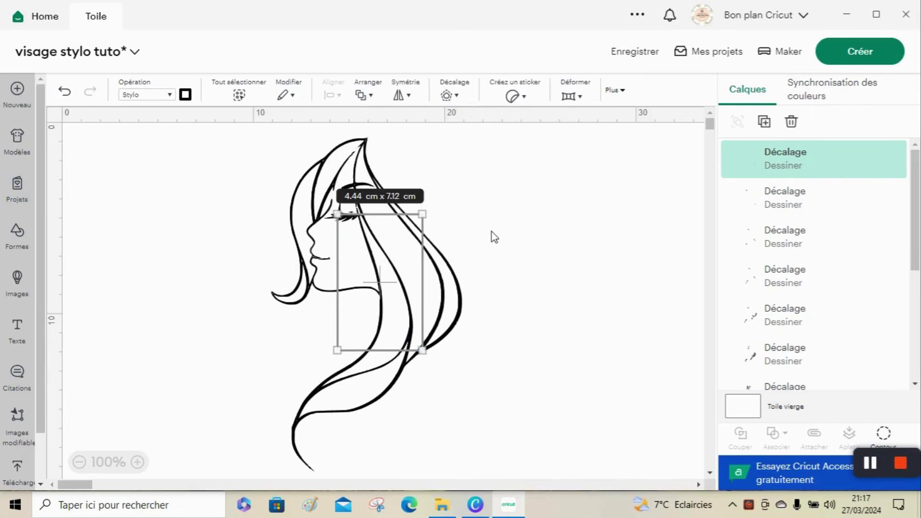
pyautogui.click(455, 96)
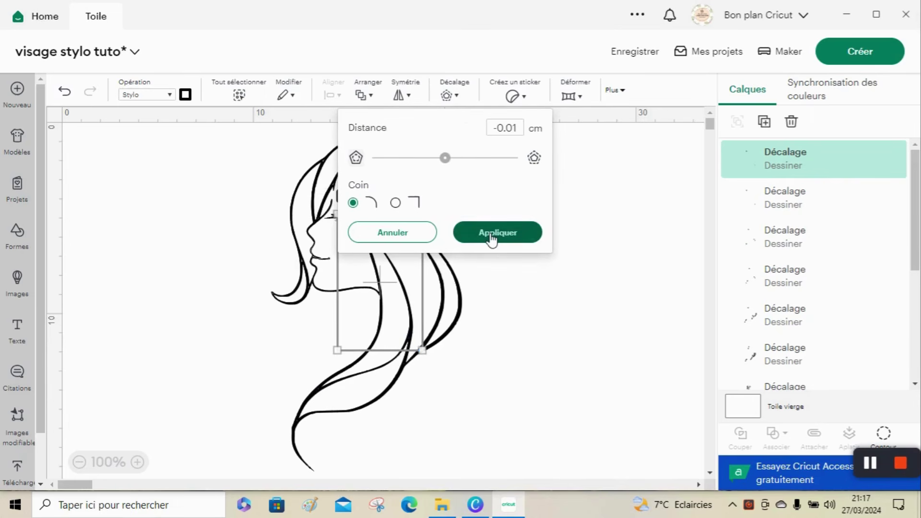
pyautogui.click(492, 239)
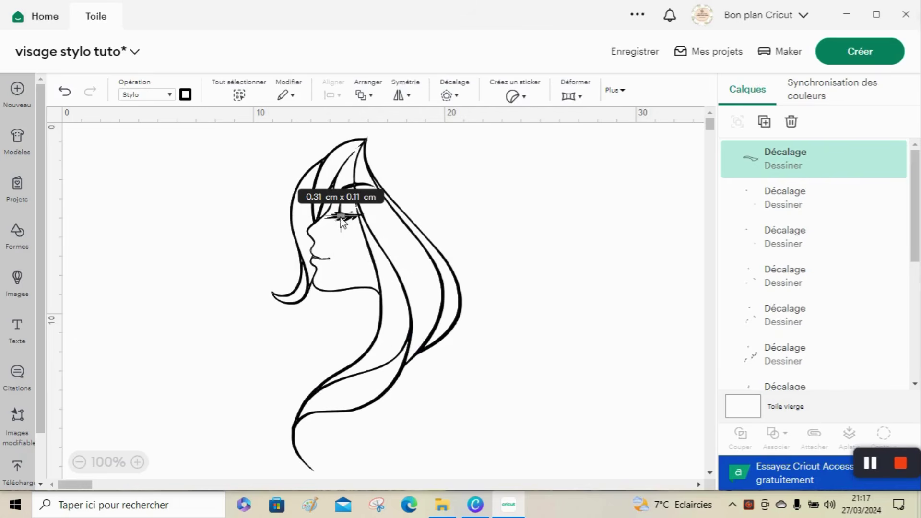
pyautogui.click(448, 96)
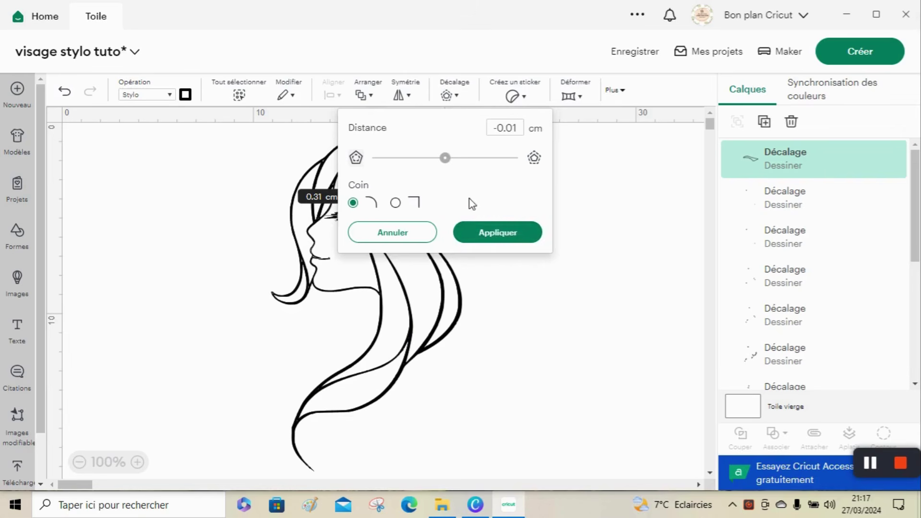
pyautogui.click(494, 232)
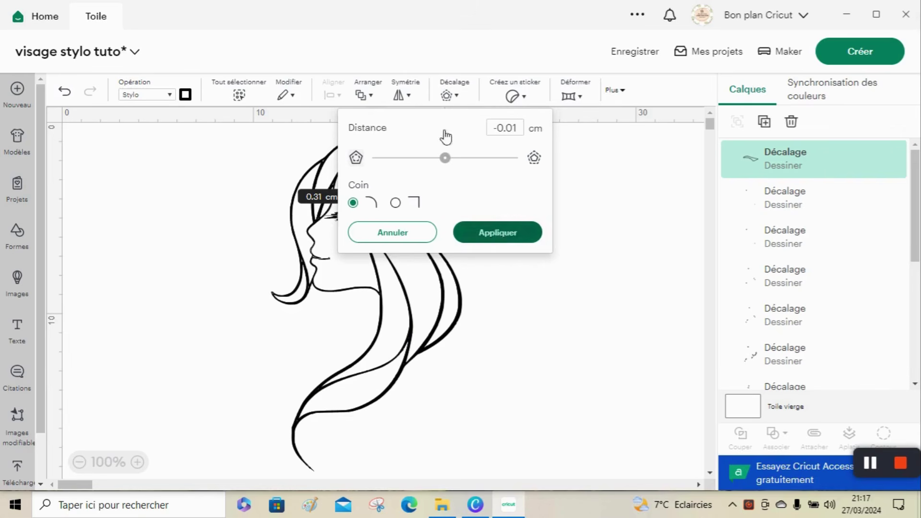
pyautogui.click(448, 96)
pyautogui.click(494, 232)
pyautogui.click(453, 98)
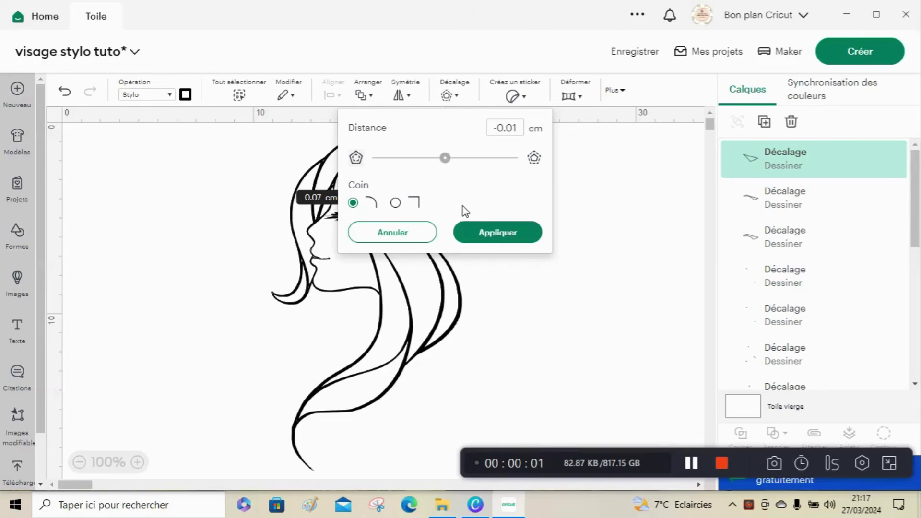
pyautogui.click(492, 234)
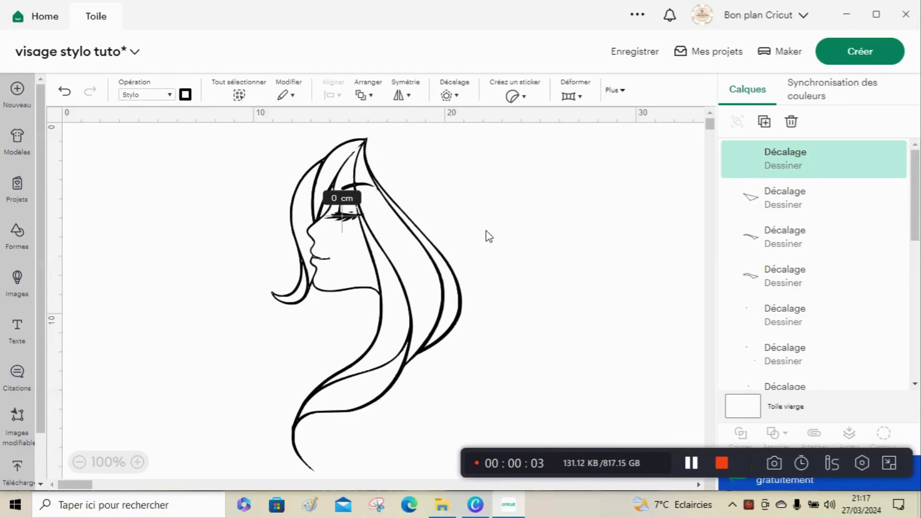
# - Select the whole face drawing with all its offset layers and attach them into one group
pyautogui.click(454, 95)
pyautogui.click(480, 234)
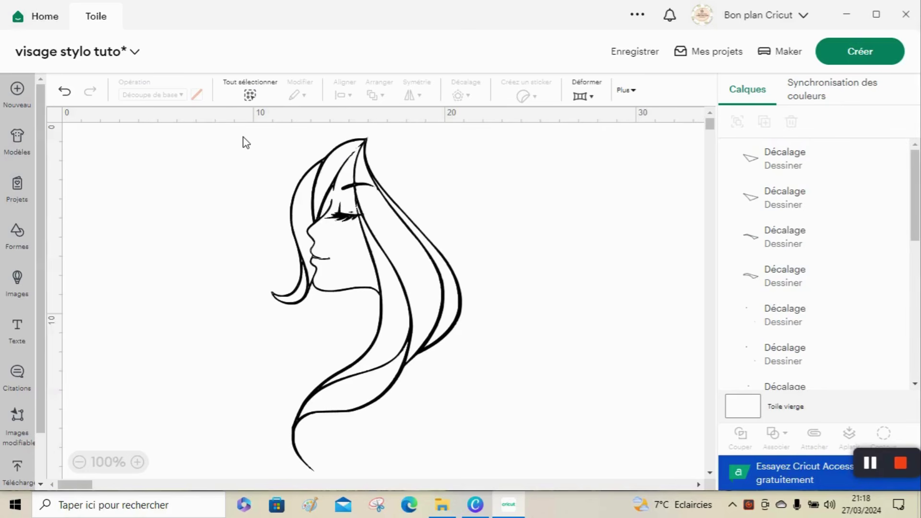
pyautogui.moveTo(243, 137)
pyautogui.mouseDown()
pyautogui.moveTo(308, 181)
pyautogui.moveTo(338, 225)
pyautogui.moveTo(437, 302)
pyautogui.moveTo(500, 427)
pyautogui.moveTo(509, 486)
pyautogui.mouseUp()
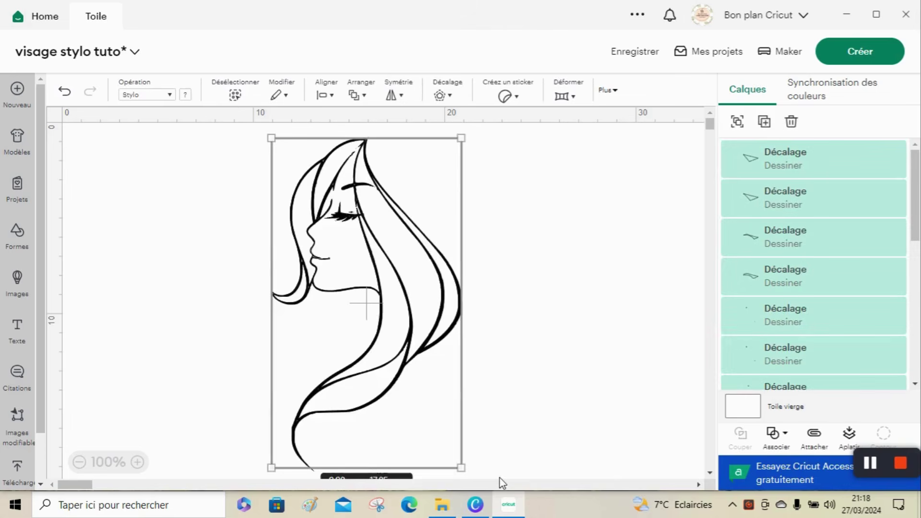
pyautogui.click(823, 445)
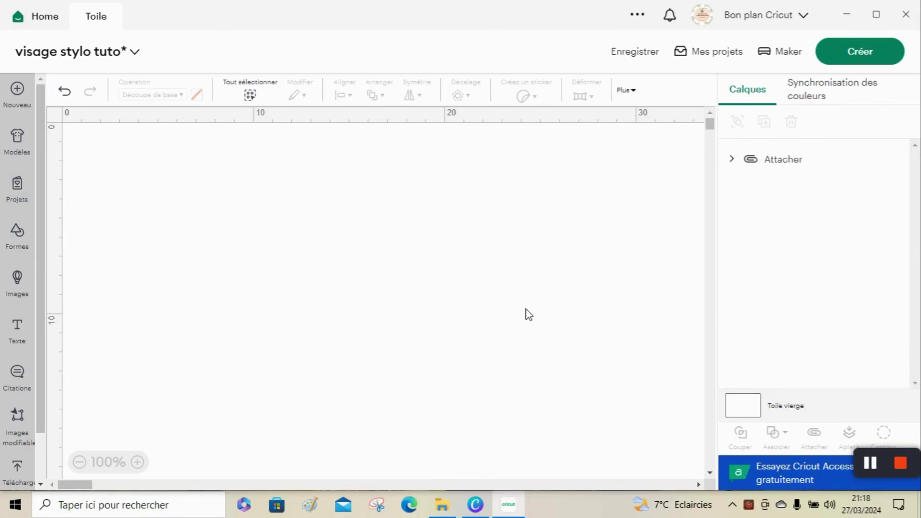
pyautogui.hotkey('ctrl', 'z')
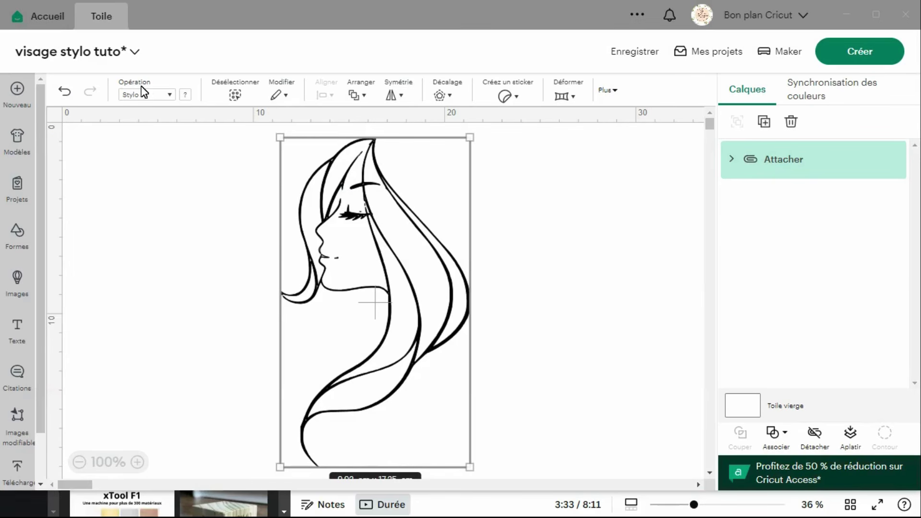
# - Set the attached drawing's pen to Black with the F - Fine Point (0.4mm) type
pyautogui.click(188, 95)
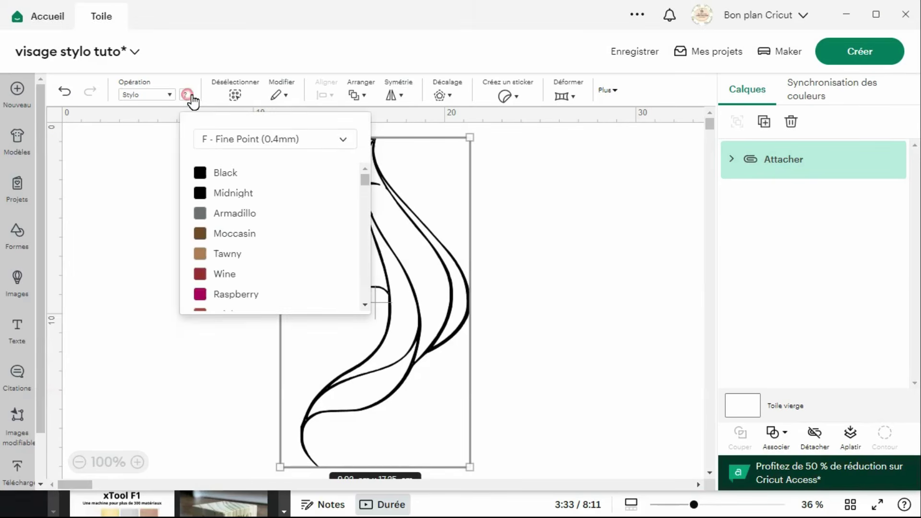
pyautogui.click(229, 177)
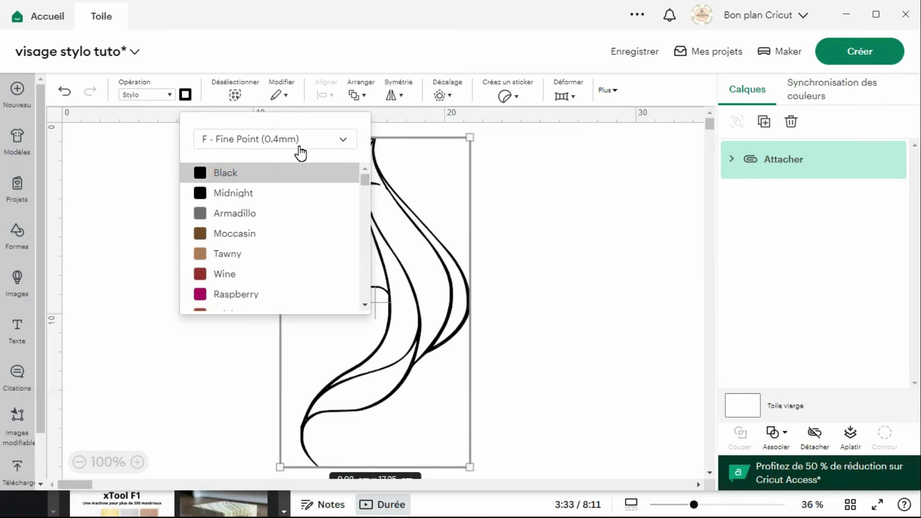
pyautogui.click(136, 256)
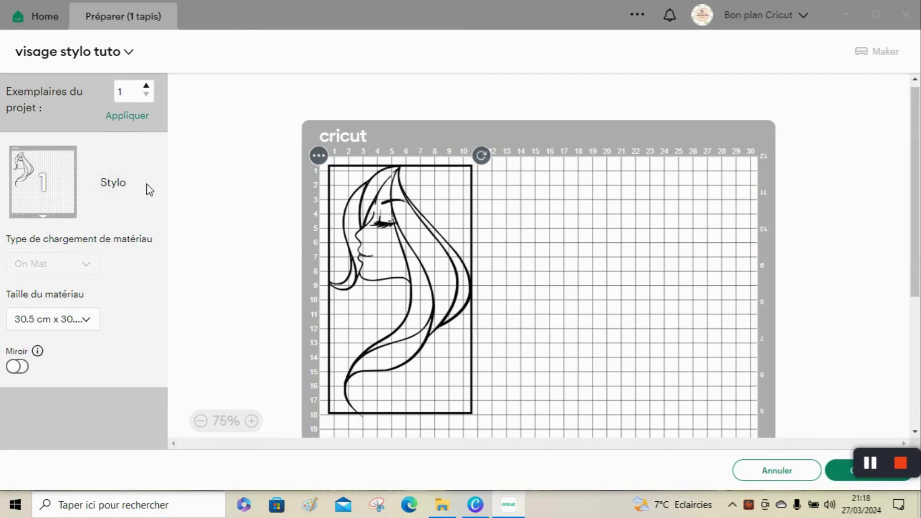
# - Continue from the mat preview and set the base material to Papier imprimante – 75 g/m² (Copy Paper – 20 lb)
pyautogui.click(839, 471)
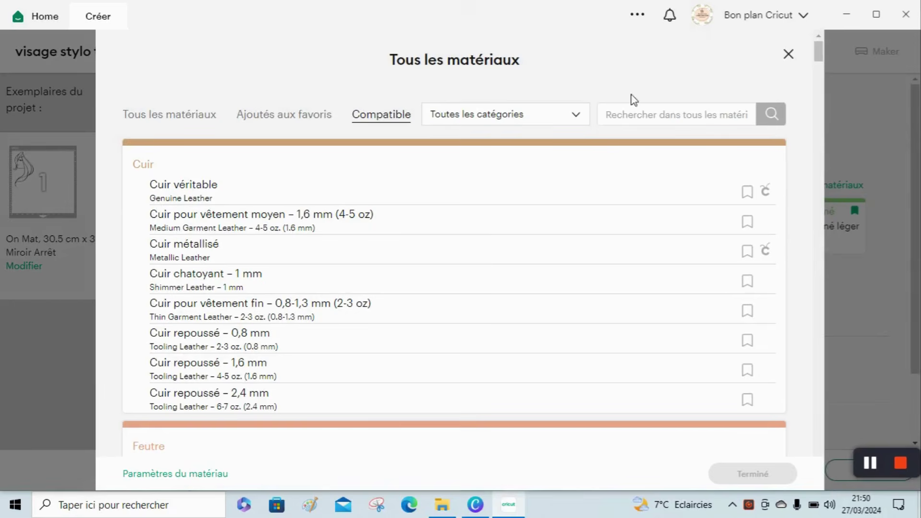
pyautogui.moveTo(821, 50); pyautogui.dragTo(819, 90)
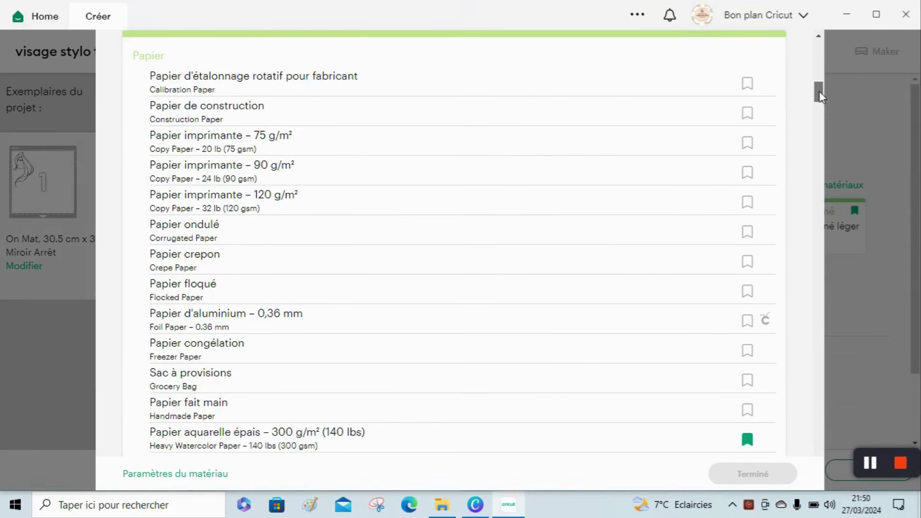
pyautogui.click(321, 151)
pyautogui.click(754, 475)
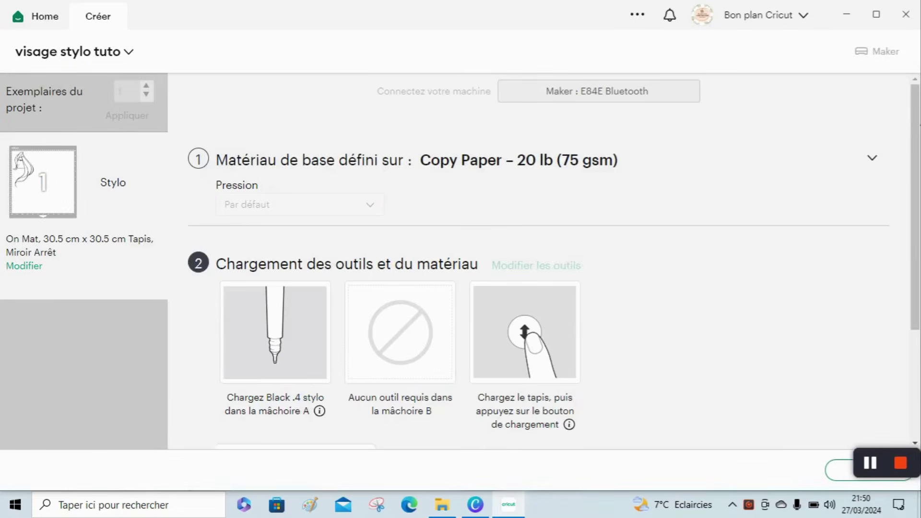
pyautogui.moveTo(916, 129); pyautogui.dragTo(916, 156)
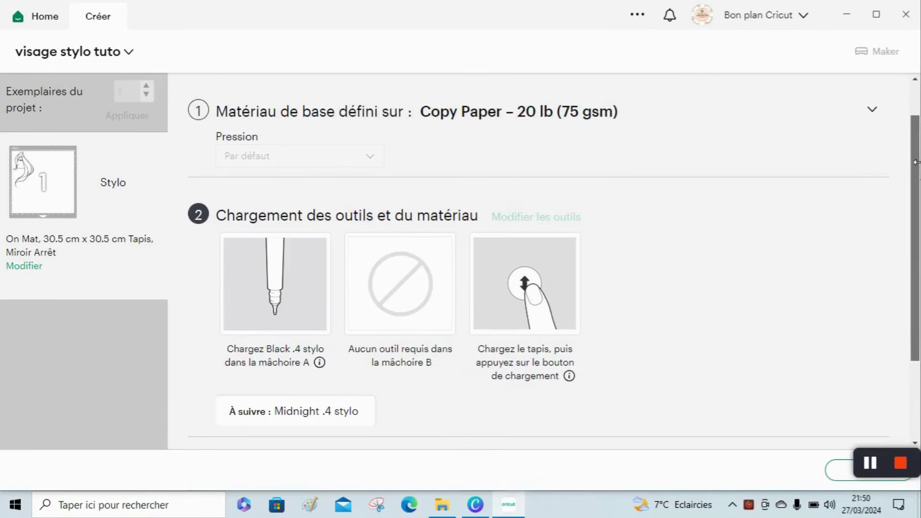